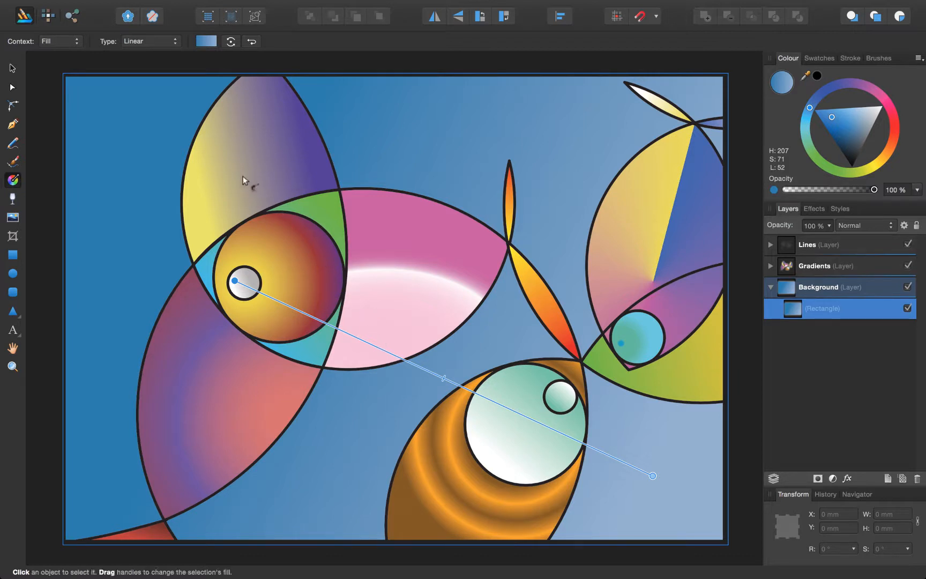
Open the background rectangle's fill settings and look through the Swatches, Colour and Gradient options
{"action": "left_click", "coordinate": [17, 68]}
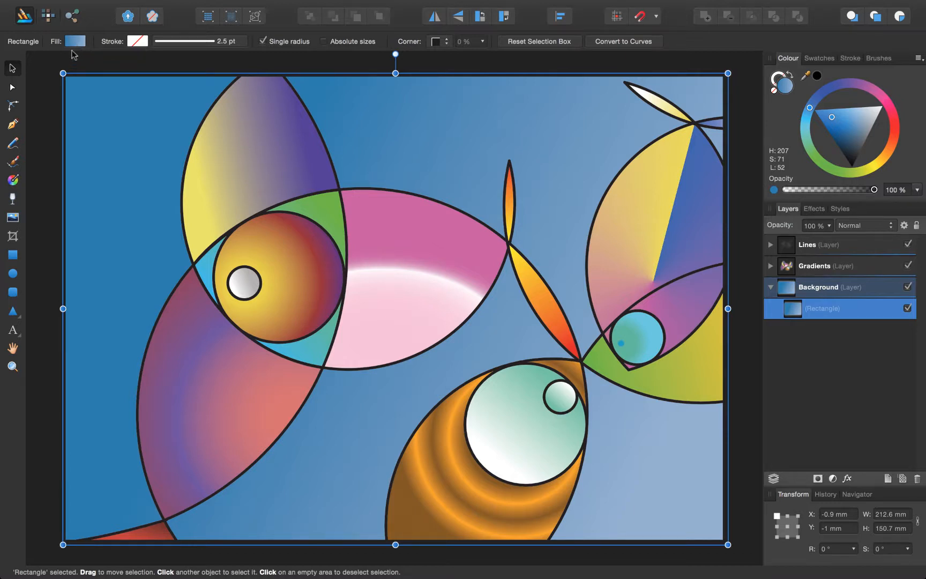
{"action": "left_click", "coordinate": [74, 41]}
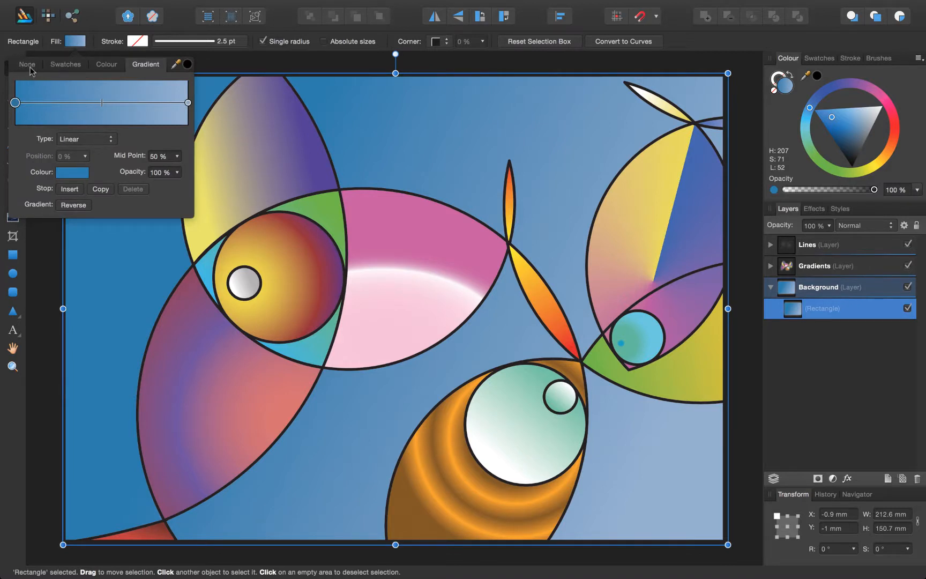
{"action": "left_click", "coordinate": [66, 65]}
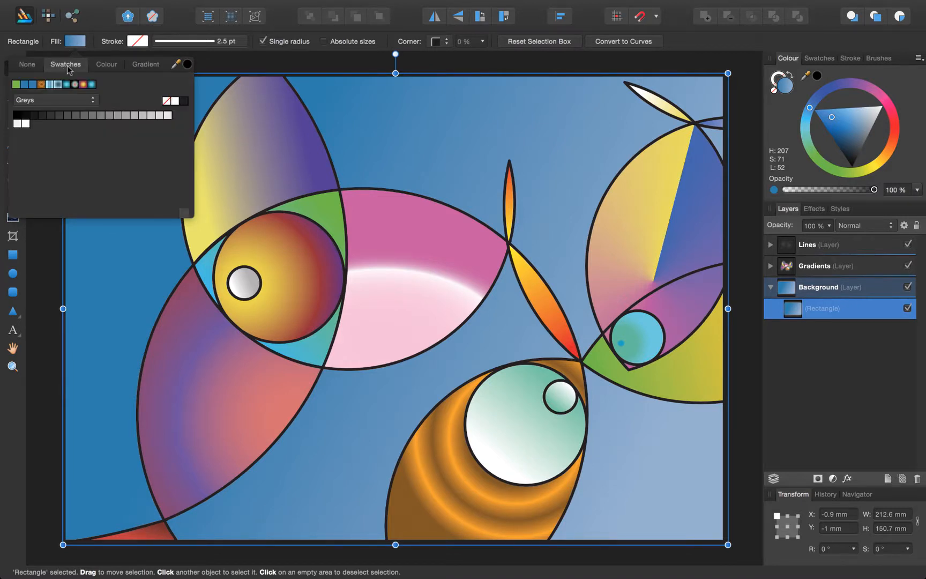
{"action": "left_click", "coordinate": [110, 68]}
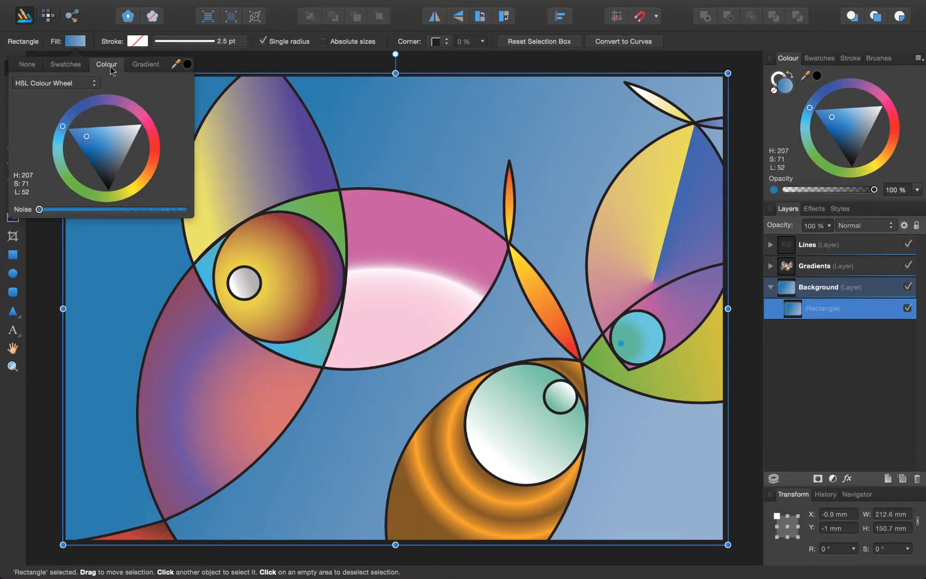
{"action": "left_click", "coordinate": [151, 70]}
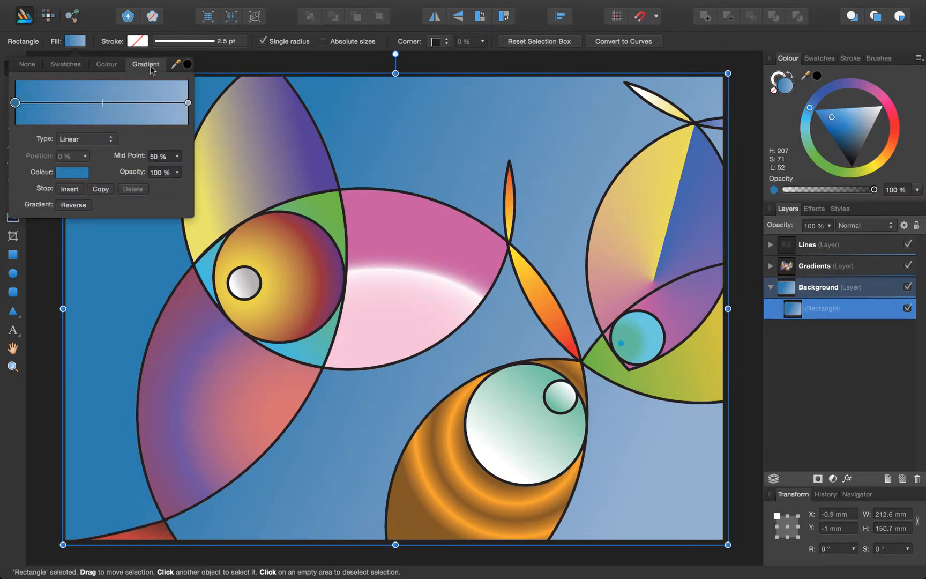
Add a colour stop to the background gradient, slide it to about 44%, and delete it
{"action": "left_click", "coordinate": [63, 102]}
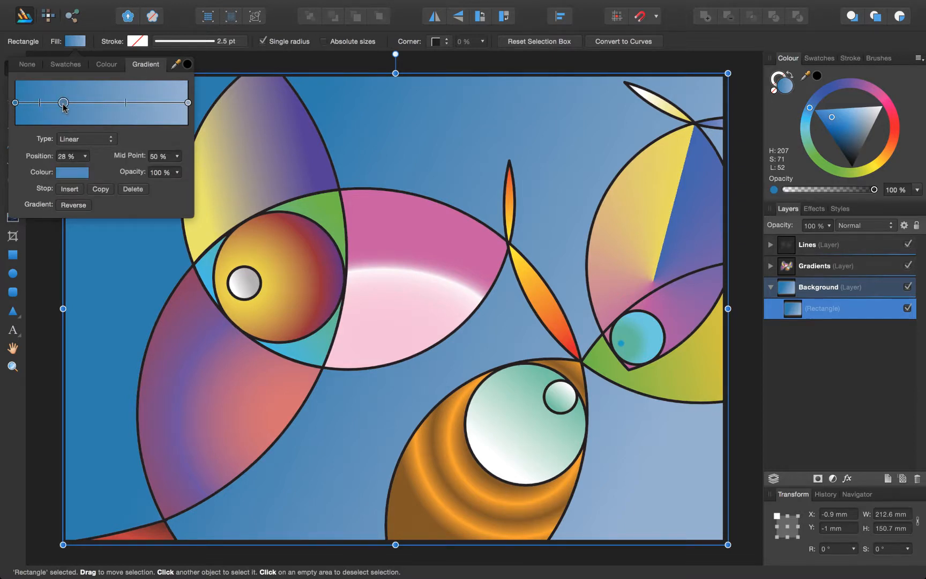
{"action": "left_click_drag", "start_coordinate": [63, 105], "coordinate": [142, 109]}
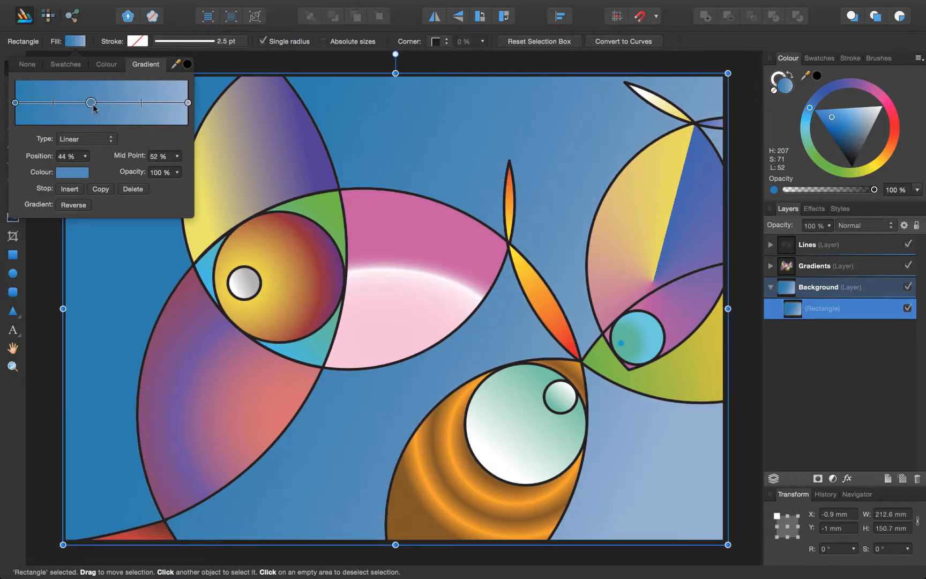
{"action": "left_click", "coordinate": [132, 190]}
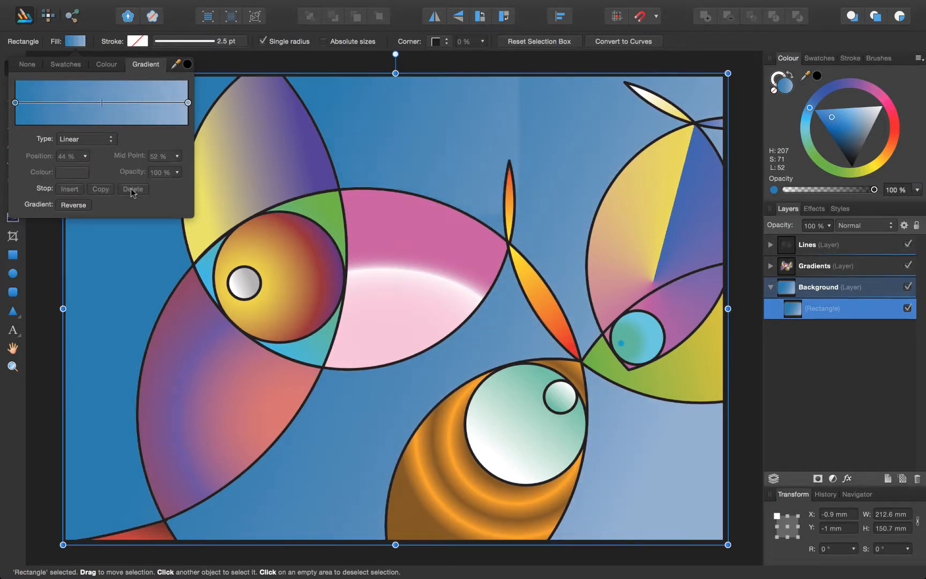
Set the background rectangle's gradient type to Conical and reverse its colours
{"action": "left_click", "coordinate": [86, 141]}
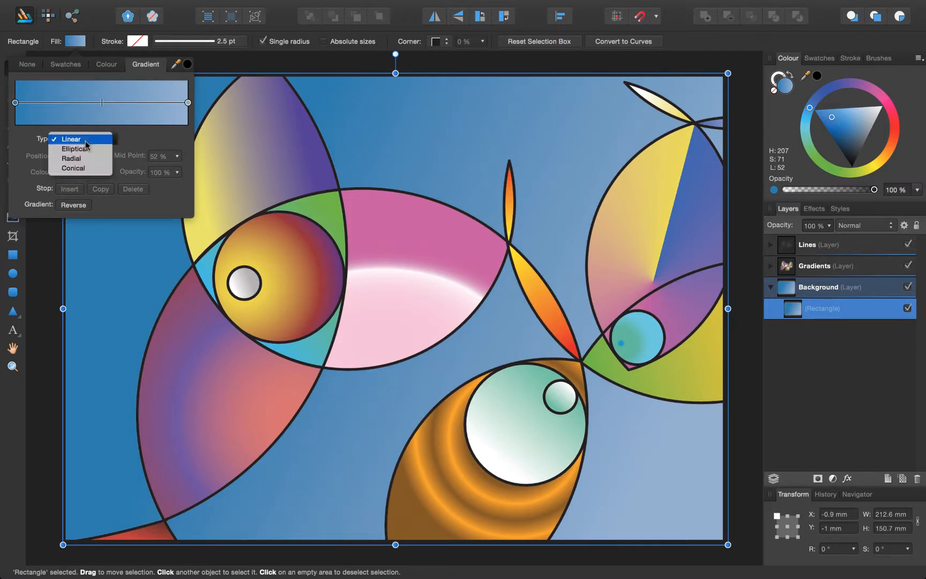
{"action": "left_click", "coordinate": [88, 169]}
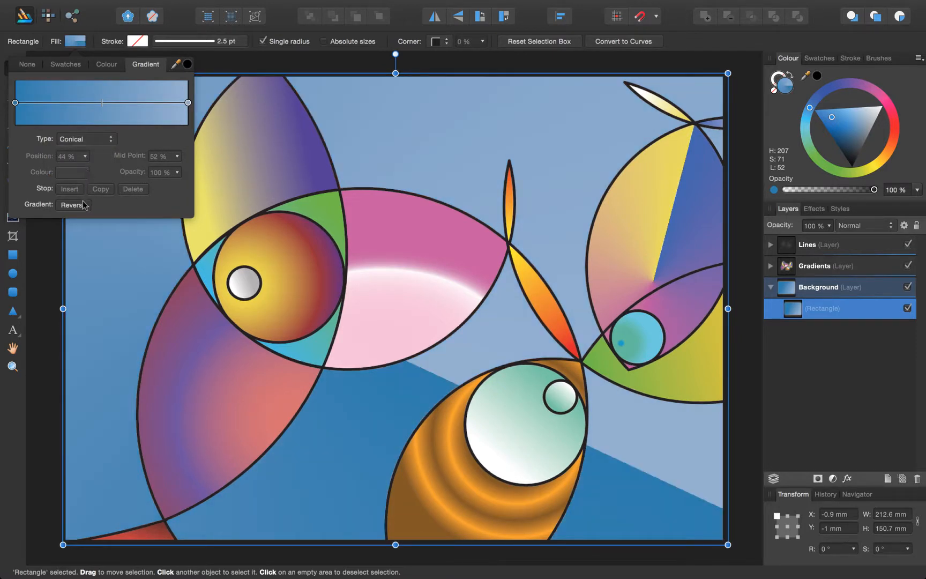
{"action": "left_click", "coordinate": [74, 205]}
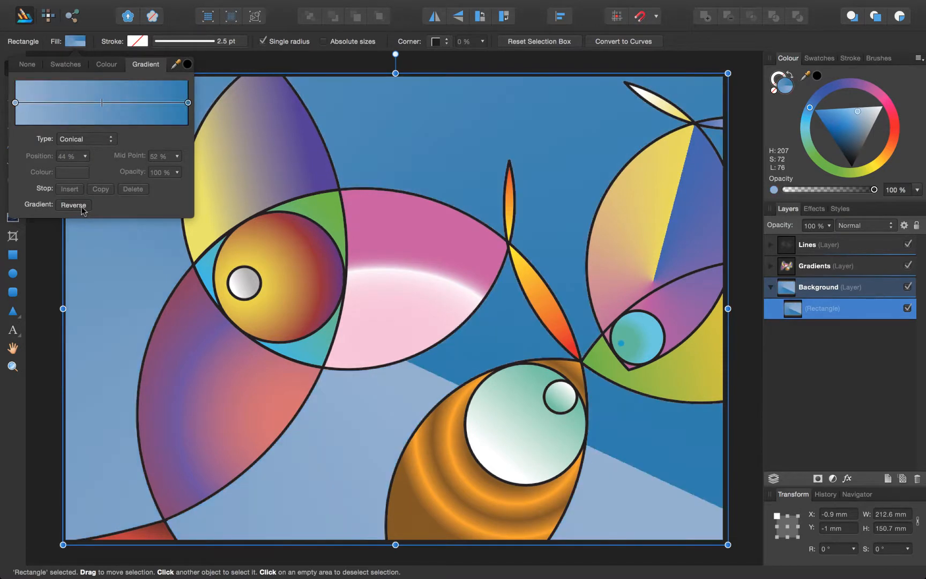
{"action": "left_click", "coordinate": [46, 229]}
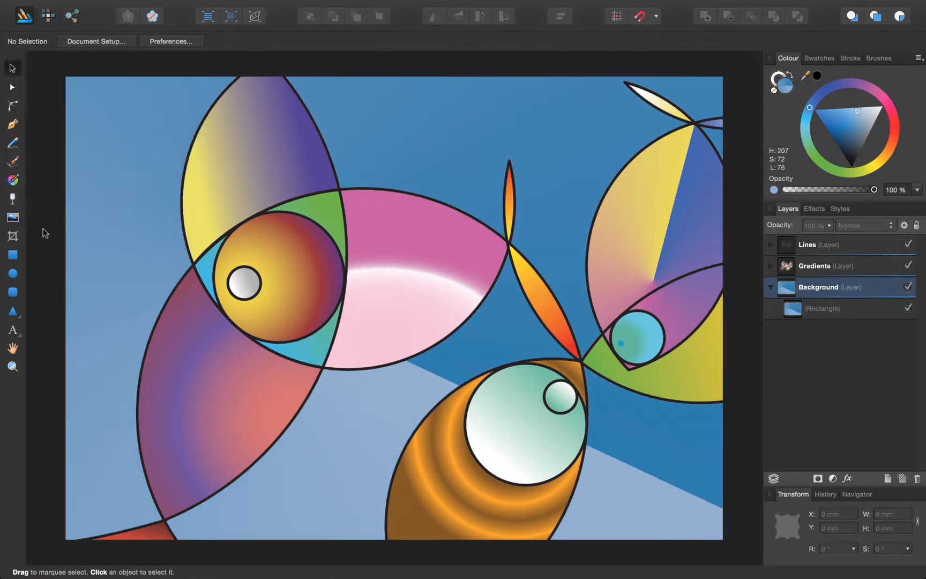
Using the Fill tool on the background rectangle, set the gradient type to Linear and reverse its colours
{"action": "left_click", "coordinate": [13, 180]}
{"action": "left_click", "coordinate": [84, 188]}
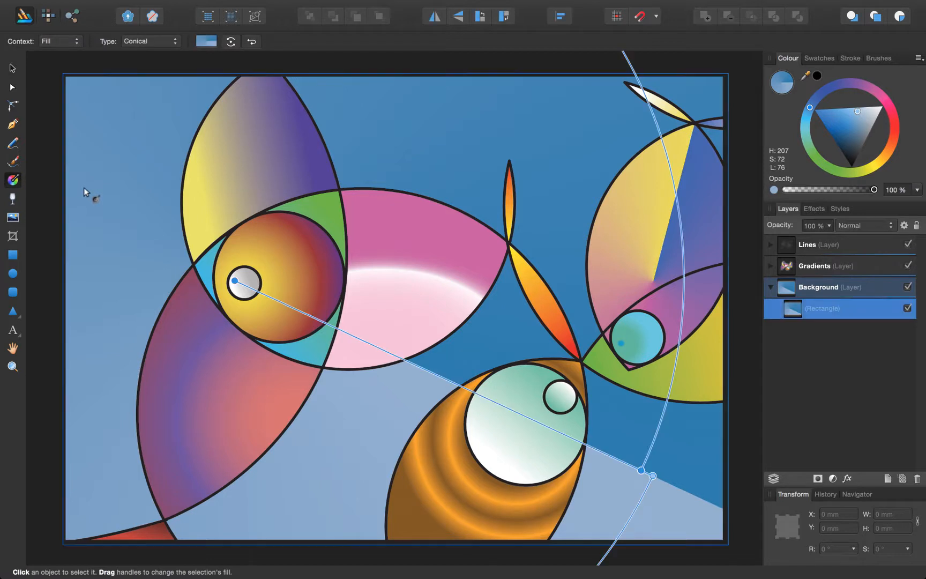
{"action": "left_click", "coordinate": [149, 41]}
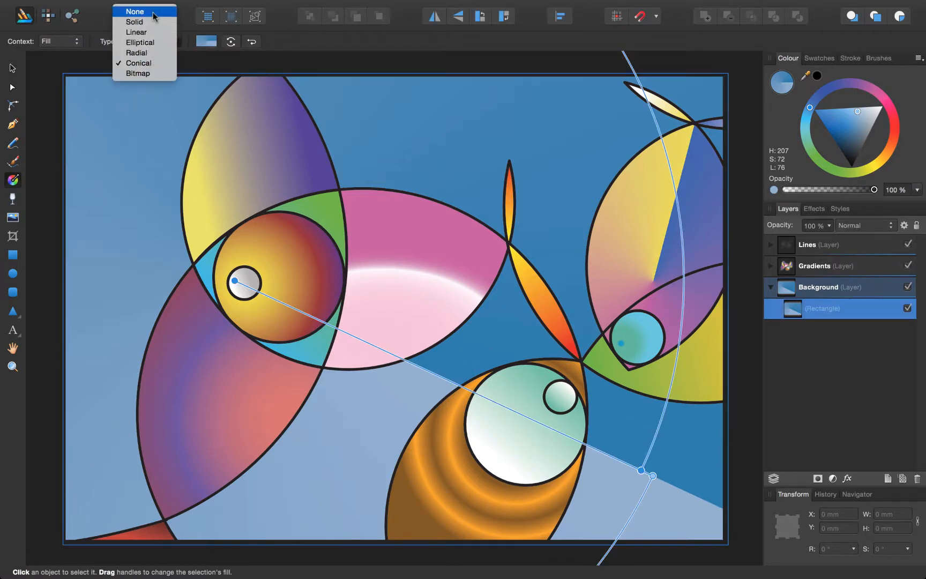
{"action": "left_click", "coordinate": [153, 33]}
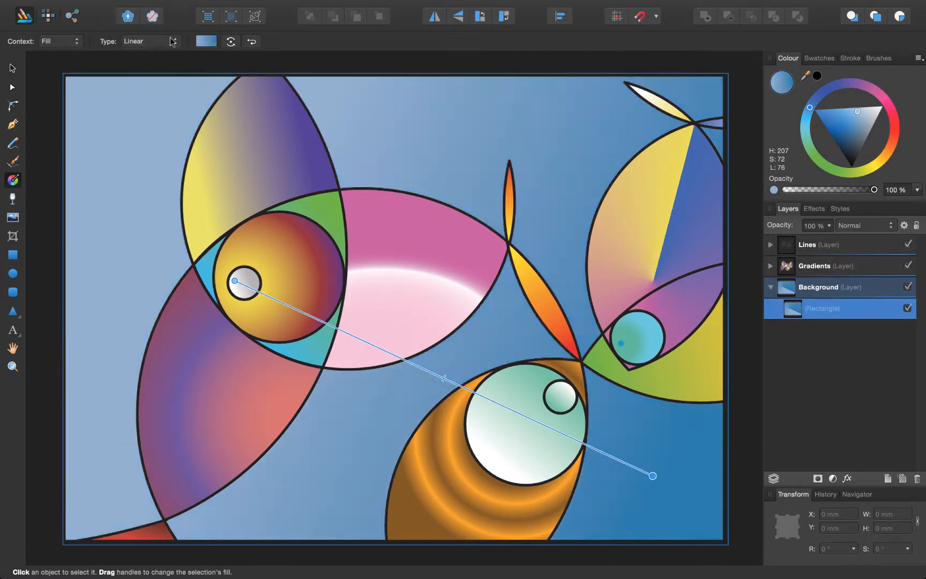
{"action": "left_click", "coordinate": [252, 42]}
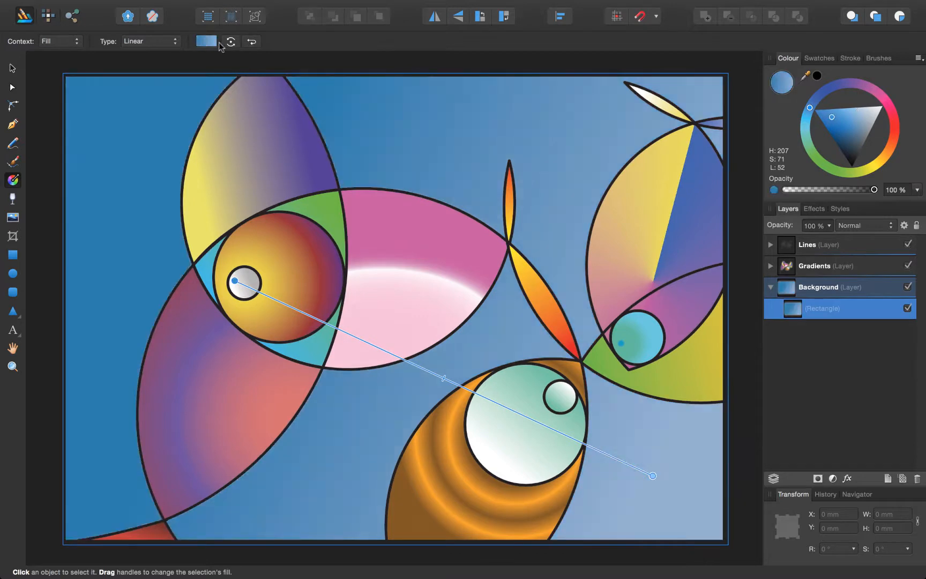
Set the background gradient's end stop colour with CMYK Sliders to C 35, M 0, Y 8
{"action": "left_click", "coordinate": [208, 44]}
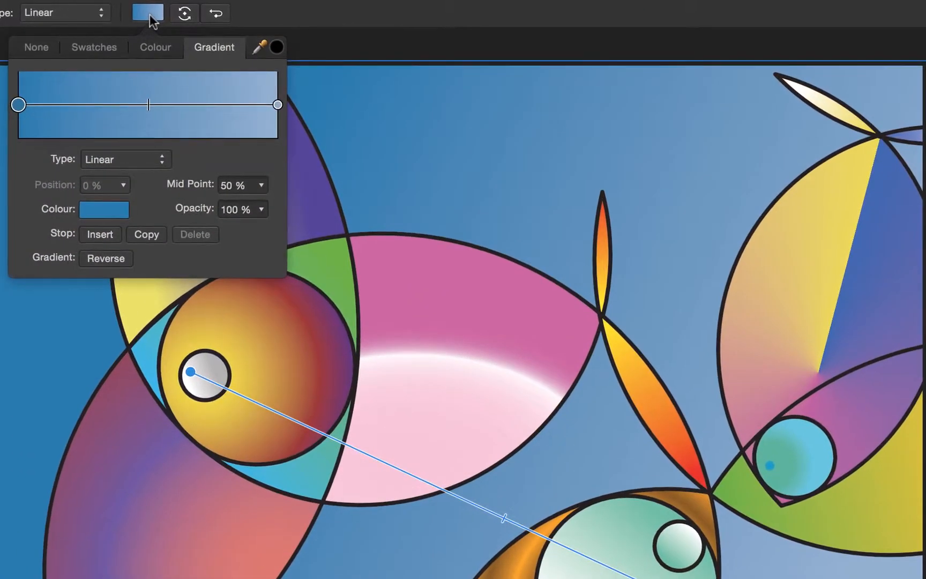
{"action": "left_click", "coordinate": [278, 105]}
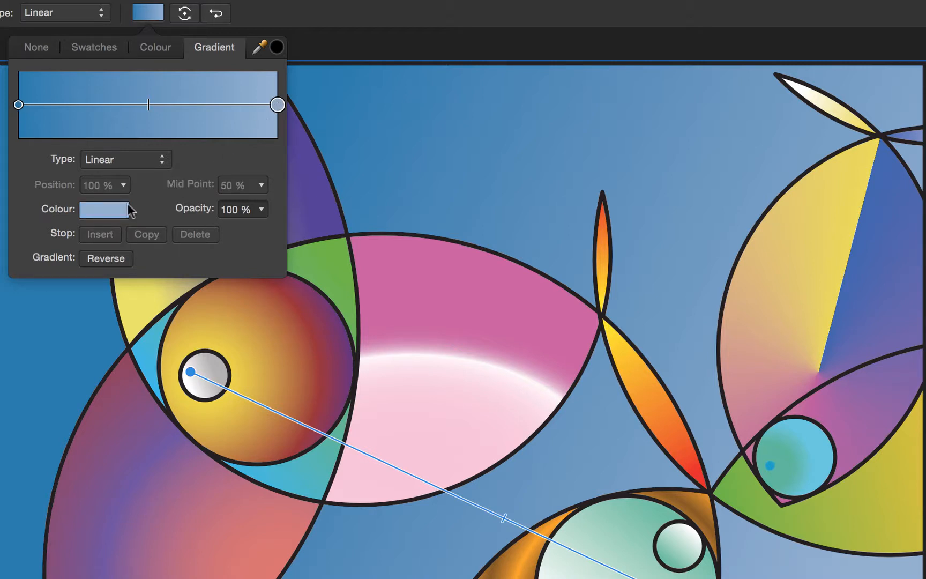
{"action": "left_click", "coordinate": [111, 211]}
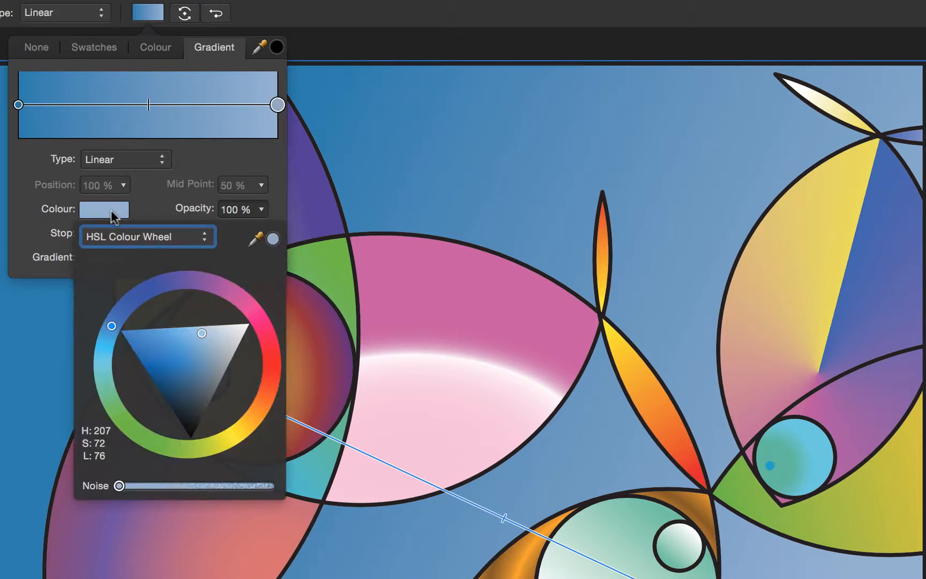
{"action": "left_click", "coordinate": [132, 232]}
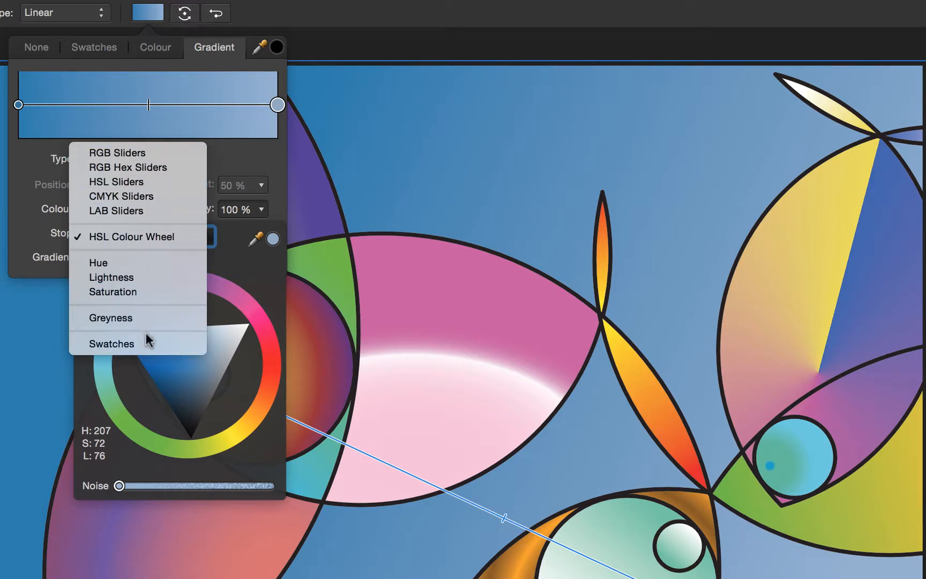
{"action": "left_click", "coordinate": [149, 197]}
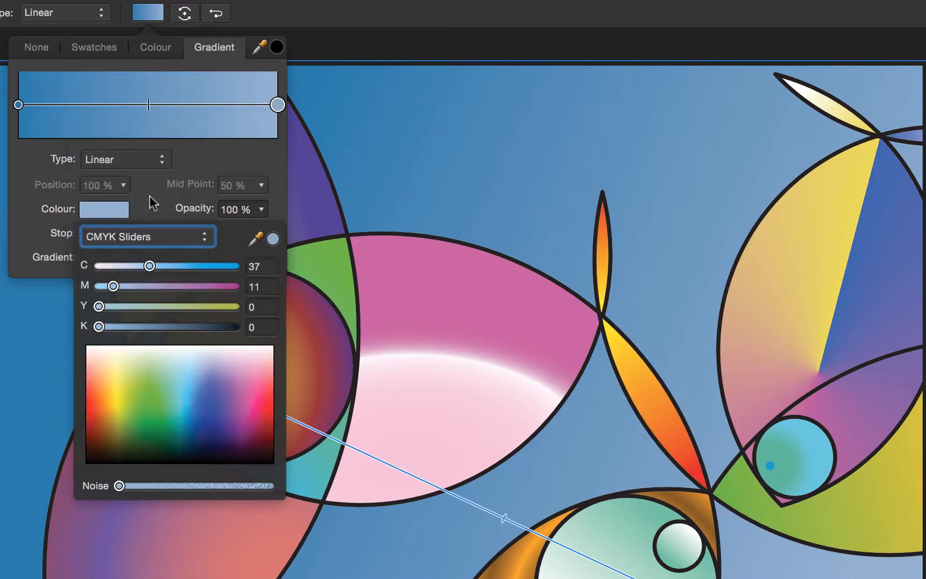
{"action": "left_click", "coordinate": [258, 267]}
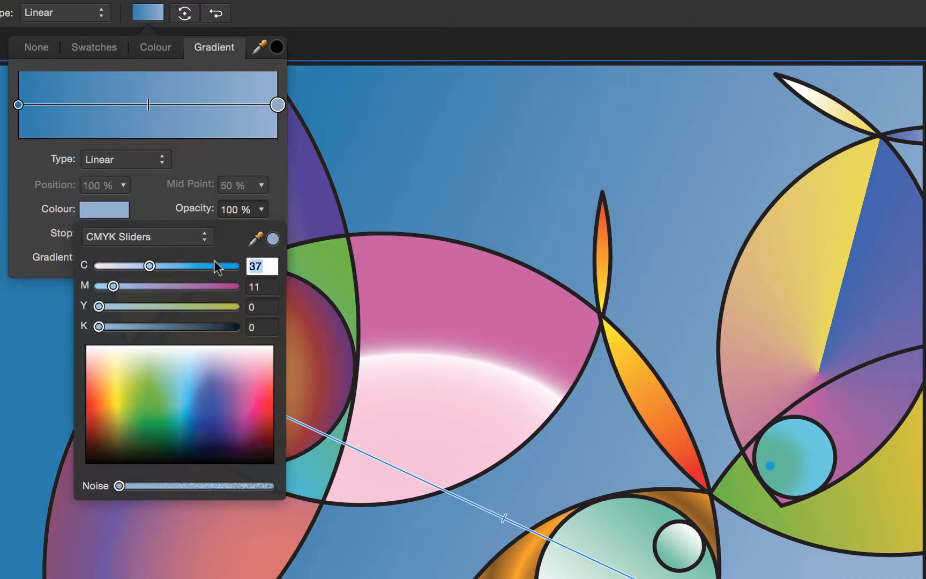
{"action": "type", "text": "35"}
{"action": "key", "text": "Tab"}
{"action": "type", "text": "0"}
{"action": "key", "text": "Tab"}
{"action": "type", "text": "8"}
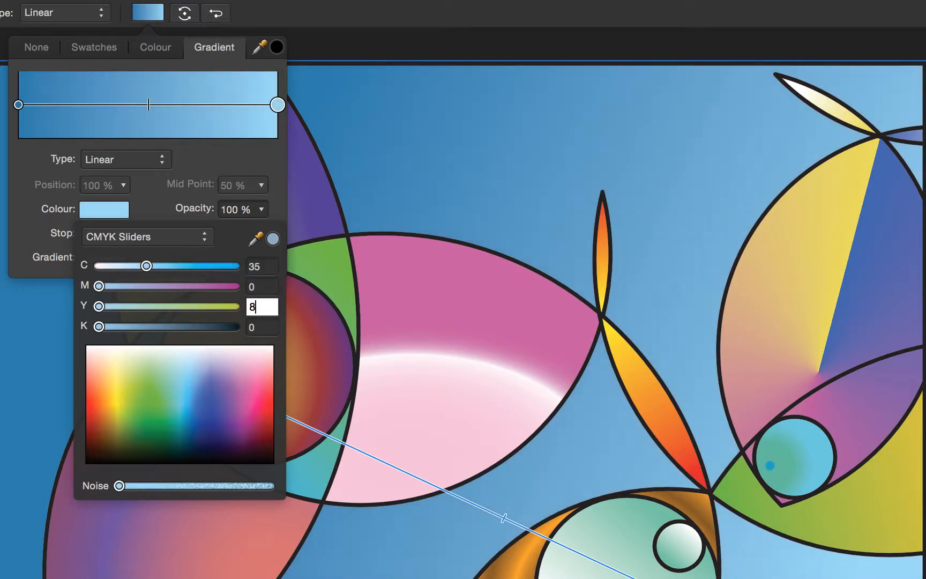
{"action": "key", "text": "Tab"}
{"action": "left_click", "coordinate": [201, 163]}
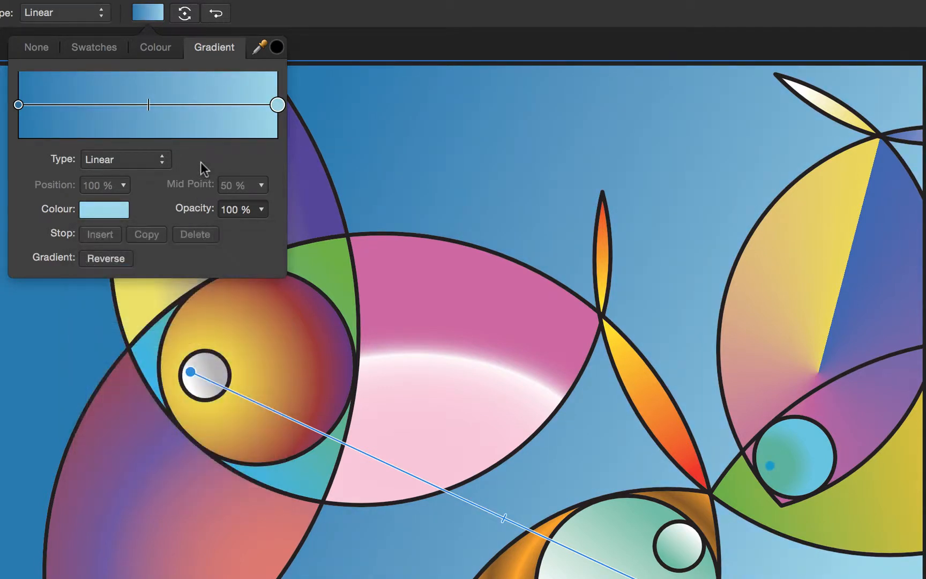
Insert a stop at 50% between the gradient's start and end stops and check each stop's settings
{"action": "left_click", "coordinate": [19, 105]}
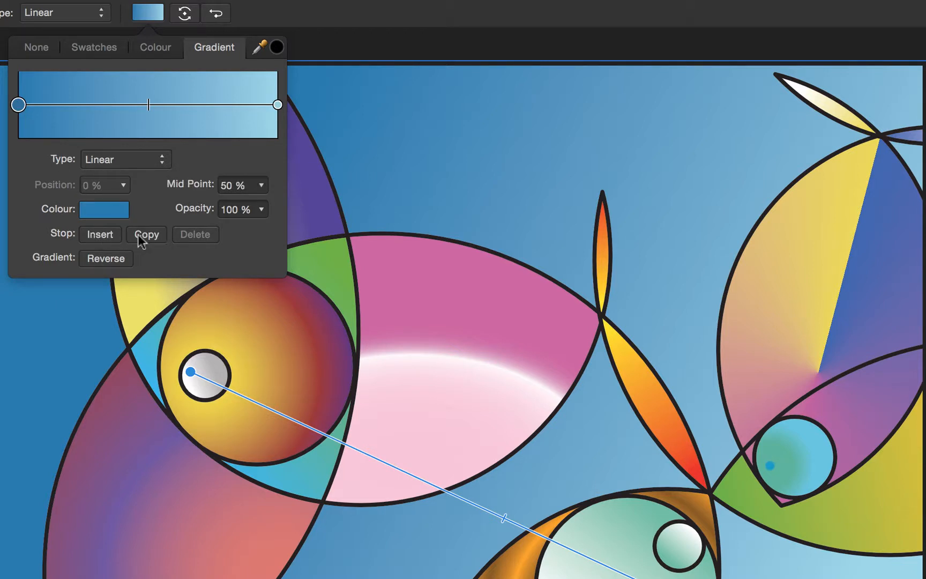
{"action": "left_click", "coordinate": [96, 234]}
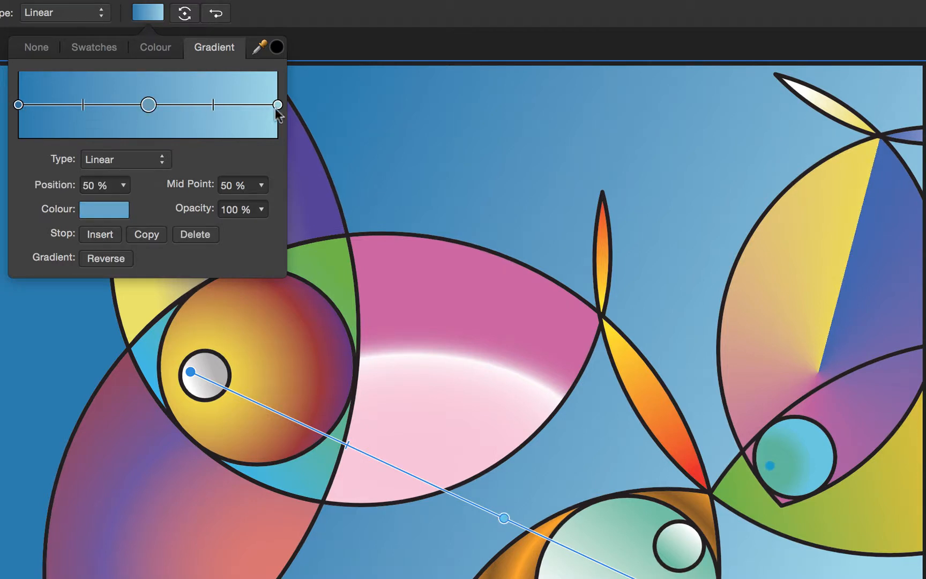
{"action": "left_click", "coordinate": [18, 105]}
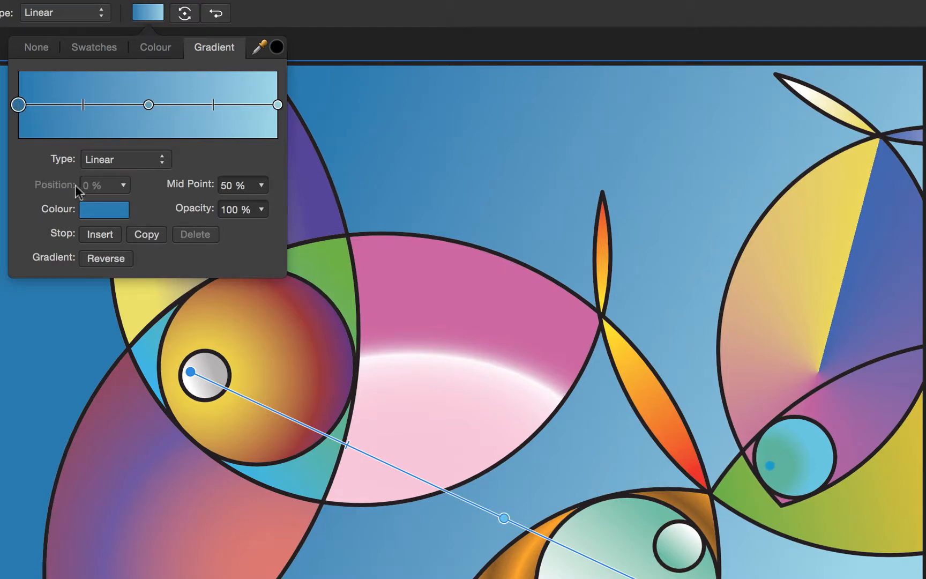
{"action": "left_click", "coordinate": [278, 104]}
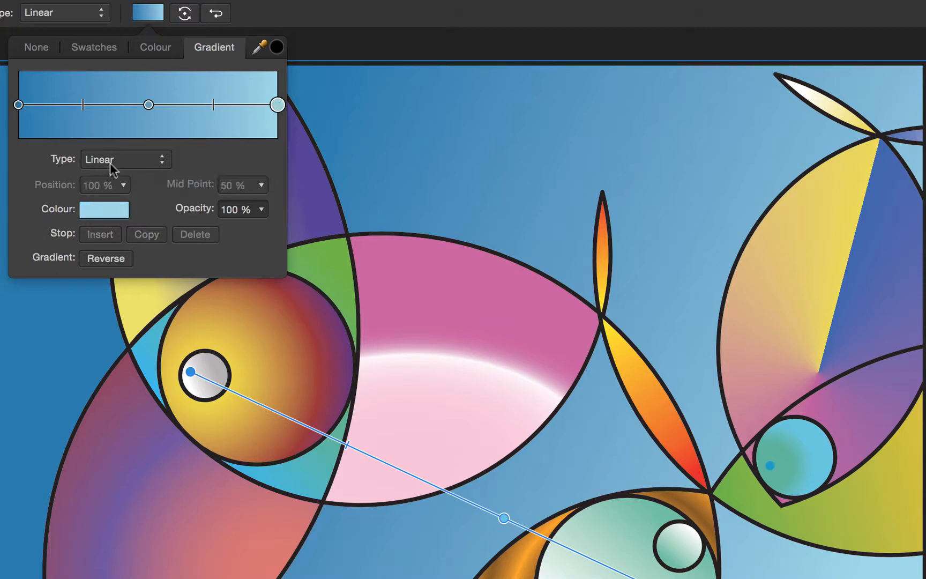
{"action": "left_click", "coordinate": [148, 105]}
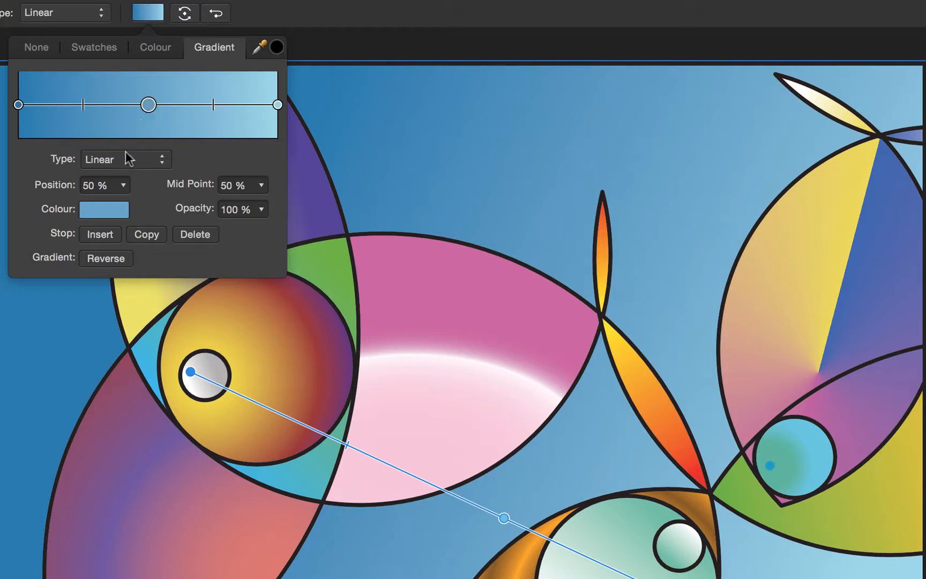
Copy the gradient's dark blue start stop and set the copied stop's position to 48%
{"action": "left_click", "coordinate": [19, 105]}
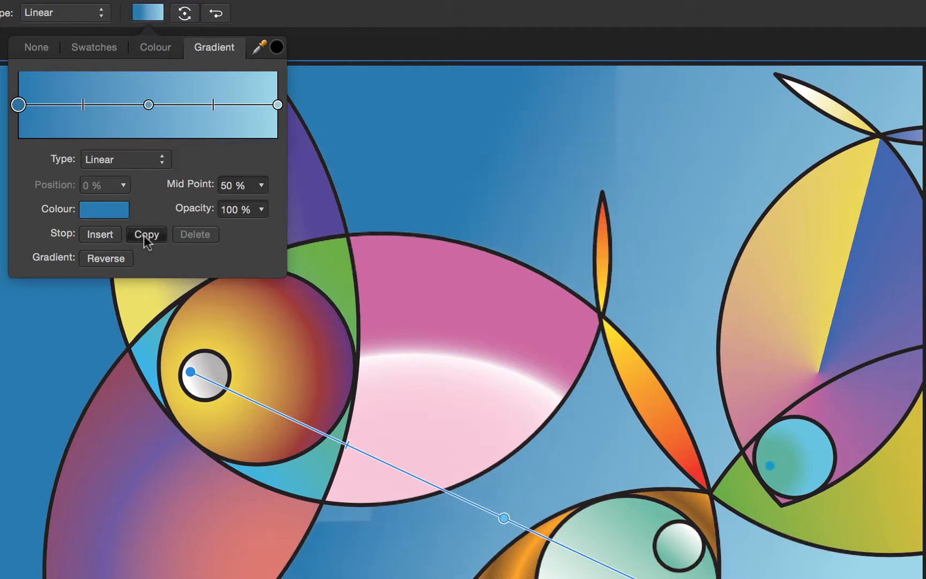
{"action": "left_click", "coordinate": [144, 235]}
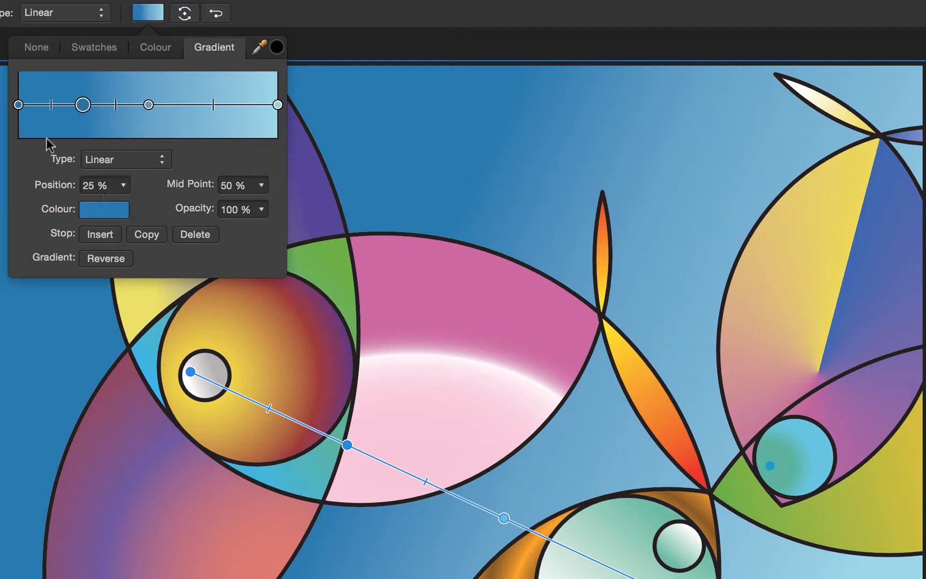
{"action": "left_click", "coordinate": [18, 105]}
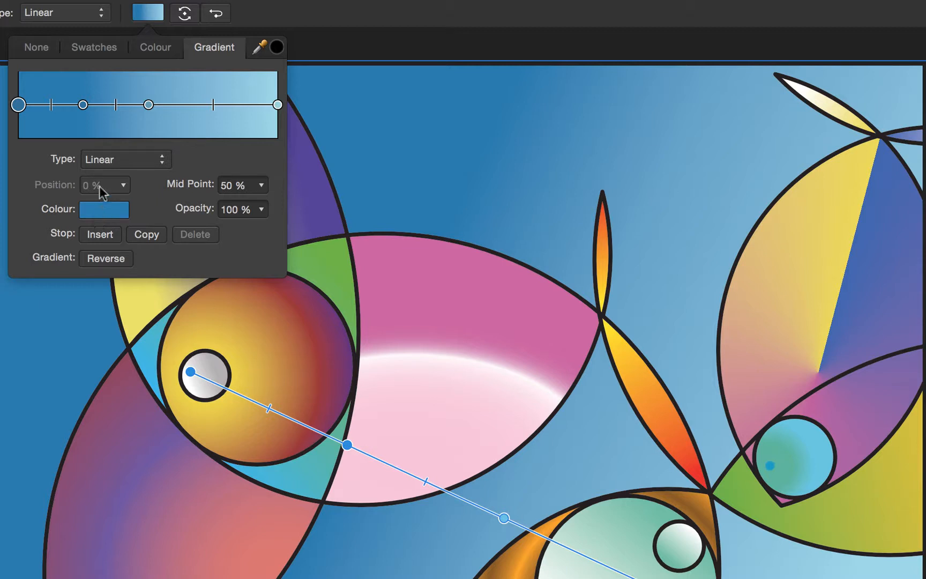
{"action": "left_click", "coordinate": [83, 105]}
{"action": "left_click", "coordinate": [107, 185]}
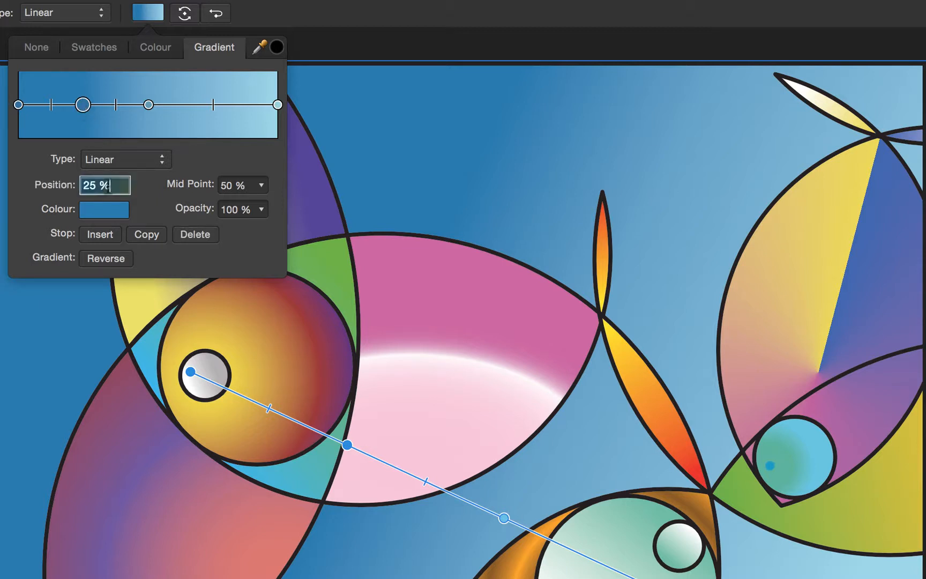
{"action": "type", "text": "48"}
{"action": "key", "text": "Return"}
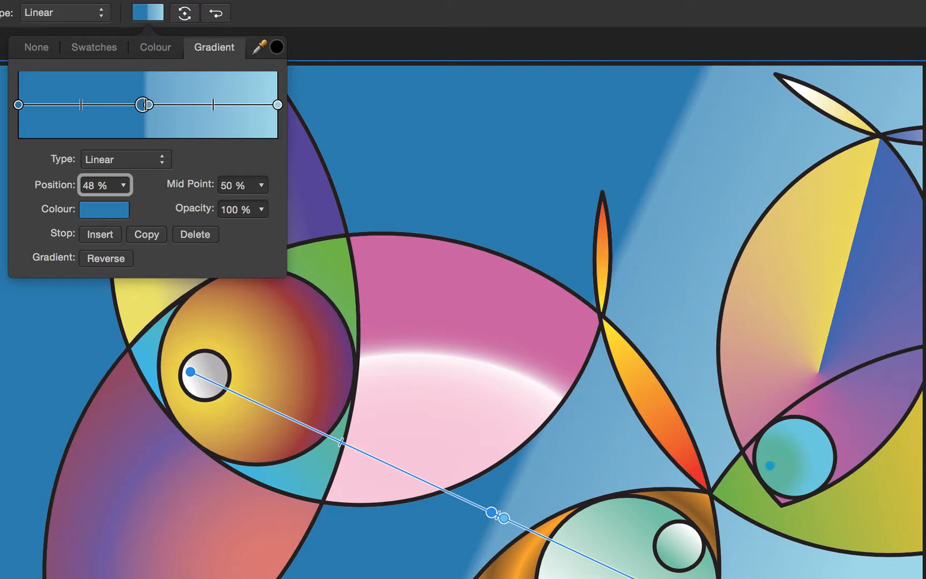
Set the mid point of the background gradient's light blue stop at 50% to 5%
{"action": "left_click_drag", "start_coordinate": [146, 106], "coordinate": [152, 106]}
{"action": "left_click", "coordinate": [246, 185]}
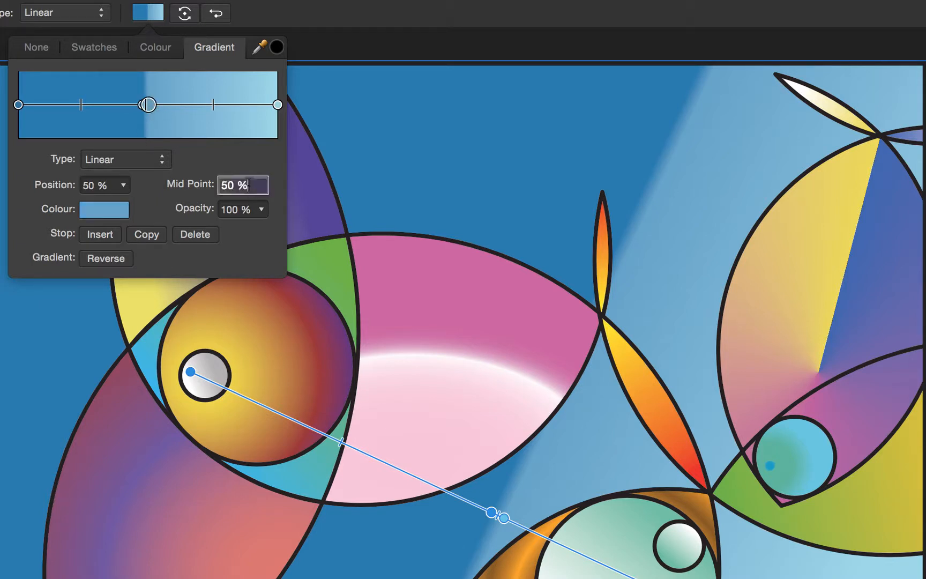
{"action": "left_click_drag", "start_coordinate": [247, 185], "coordinate": [207, 189]}
{"action": "type", "text": "5"}
{"action": "key", "text": "Return"}
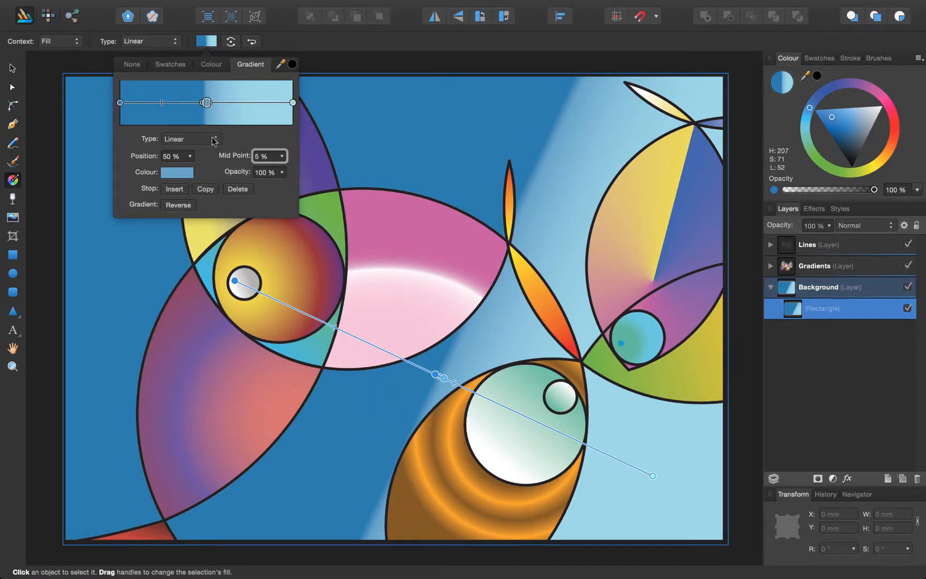
Delete the light blue stop at 50% from the background gradient and reverse the gradient
{"action": "left_click", "coordinate": [207, 104]}
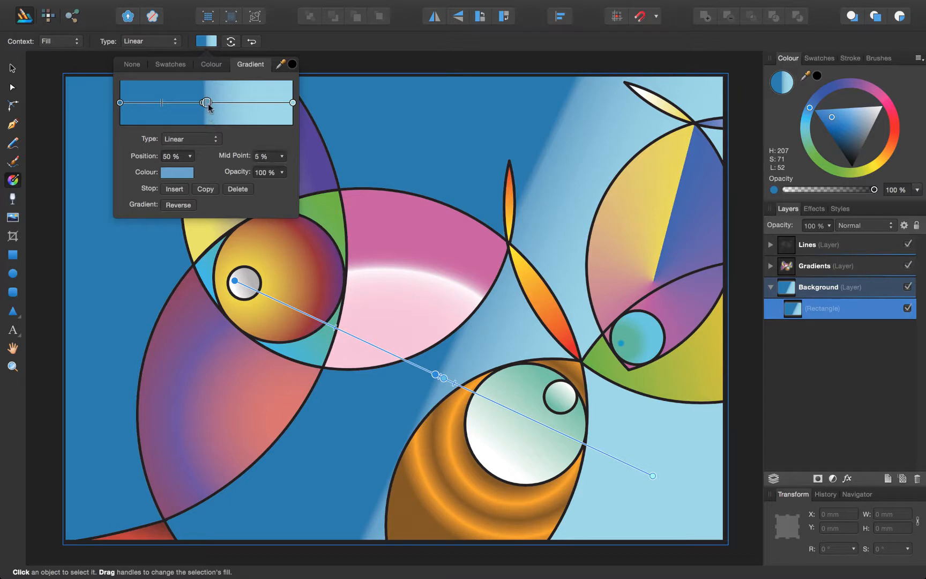
{"action": "left_click", "coordinate": [236, 189]}
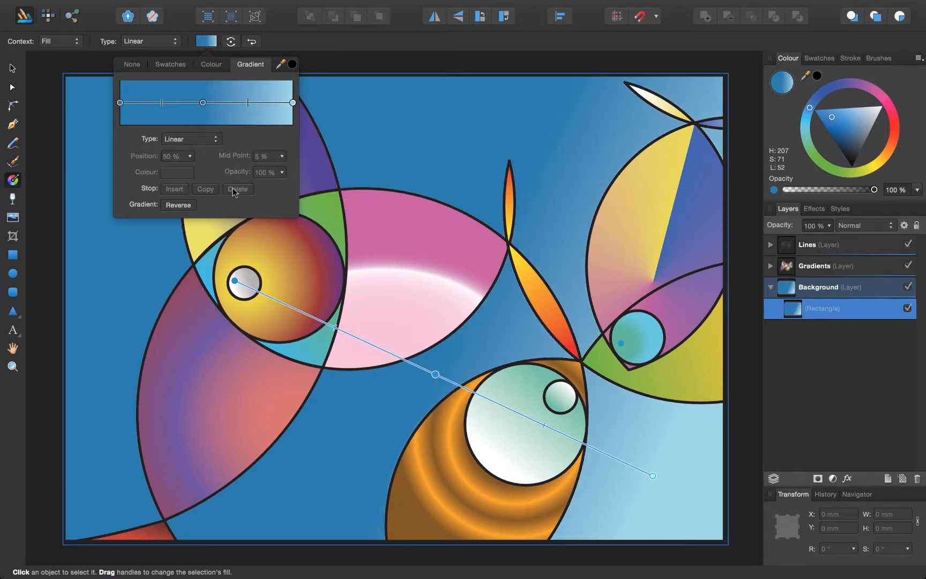
{"action": "left_click", "coordinate": [178, 205]}
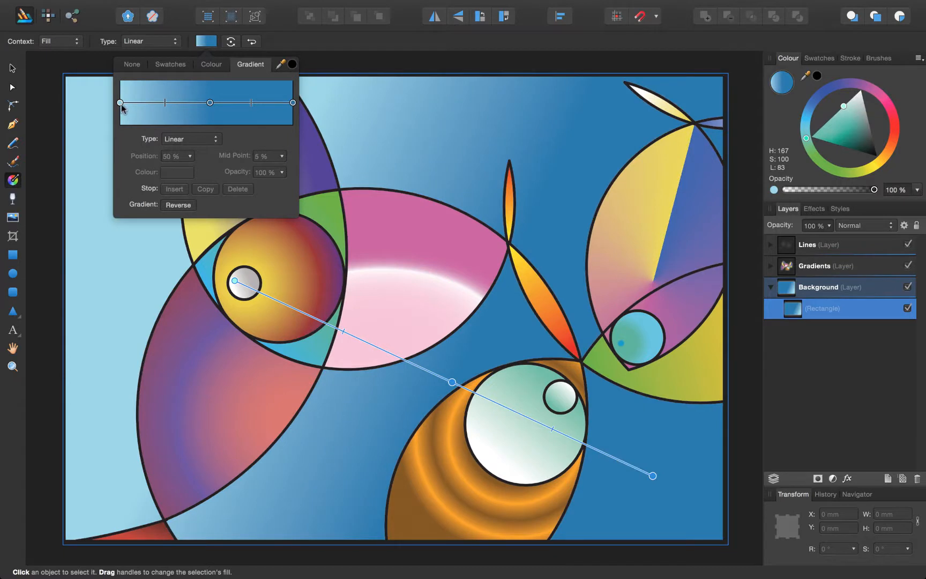
Copy the gradient's light blue start stop and reverse the gradient back to its previous direction
{"action": "left_click", "coordinate": [120, 103]}
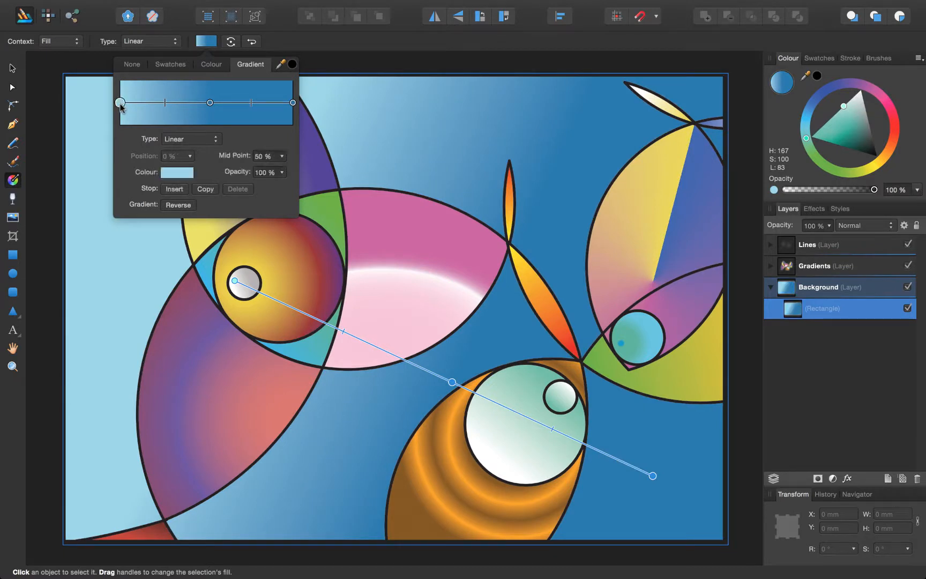
{"action": "left_click", "coordinate": [205, 189]}
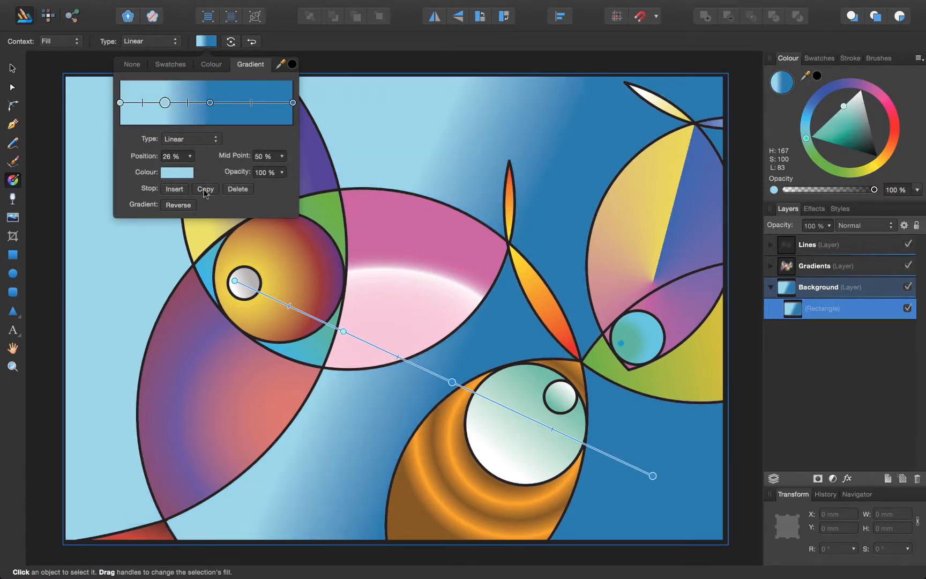
{"action": "left_click", "coordinate": [188, 206]}
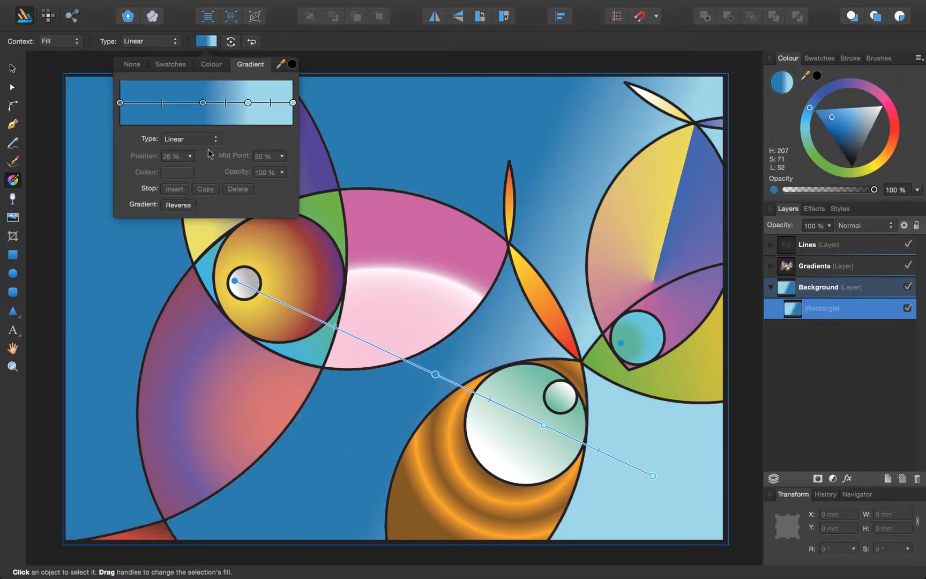
Set the position of the gradient's dark blue middle stop to 50%
{"action": "left_click", "coordinate": [203, 103]}
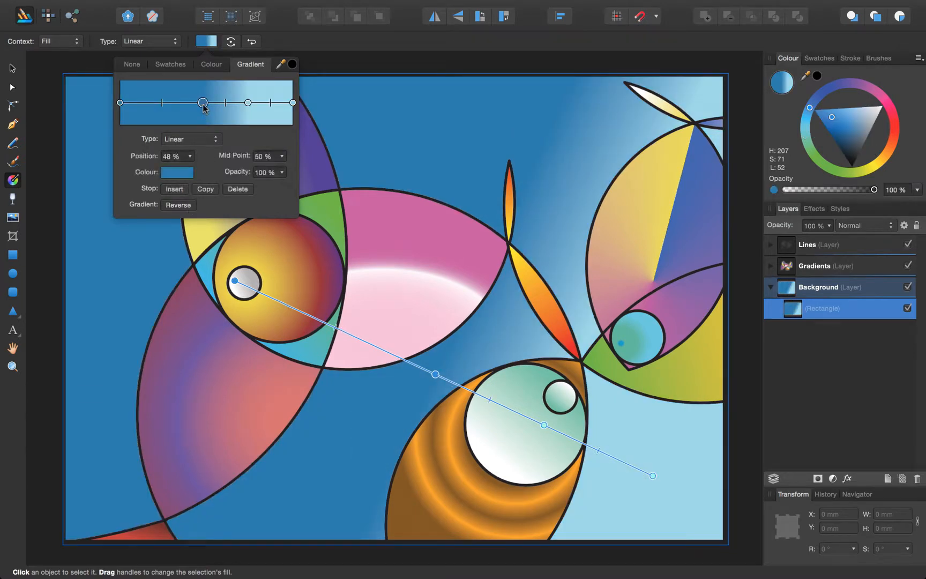
{"action": "left_click", "coordinate": [185, 156]}
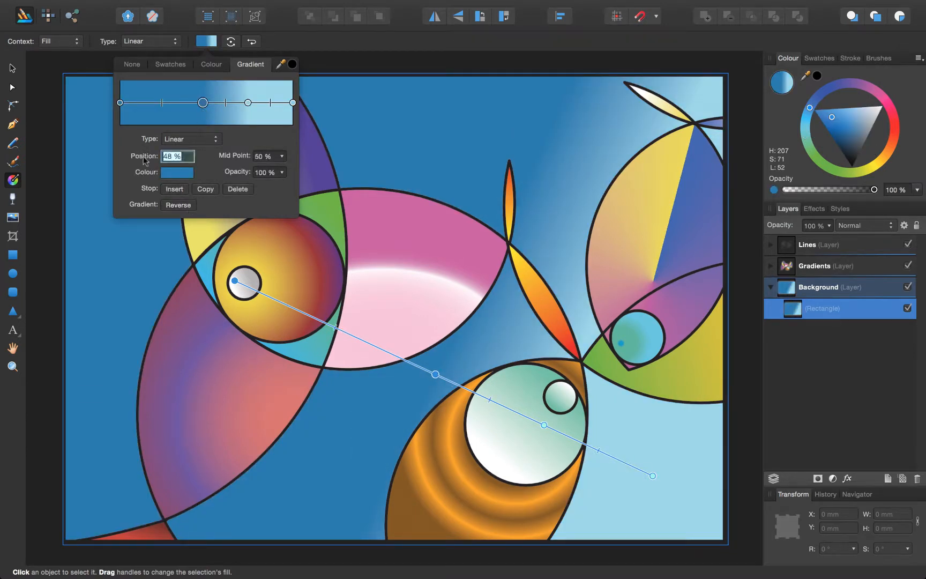
{"action": "type", "text": "50"}
{"action": "key", "text": "Return"}
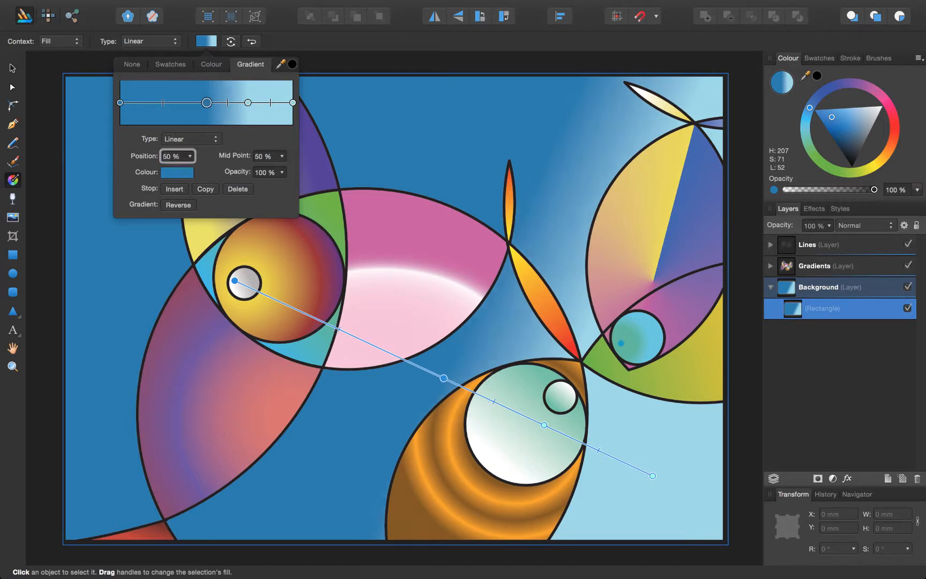
Set the position of the light blue stop between the middle and end stops to 60%
{"action": "left_click", "coordinate": [247, 103]}
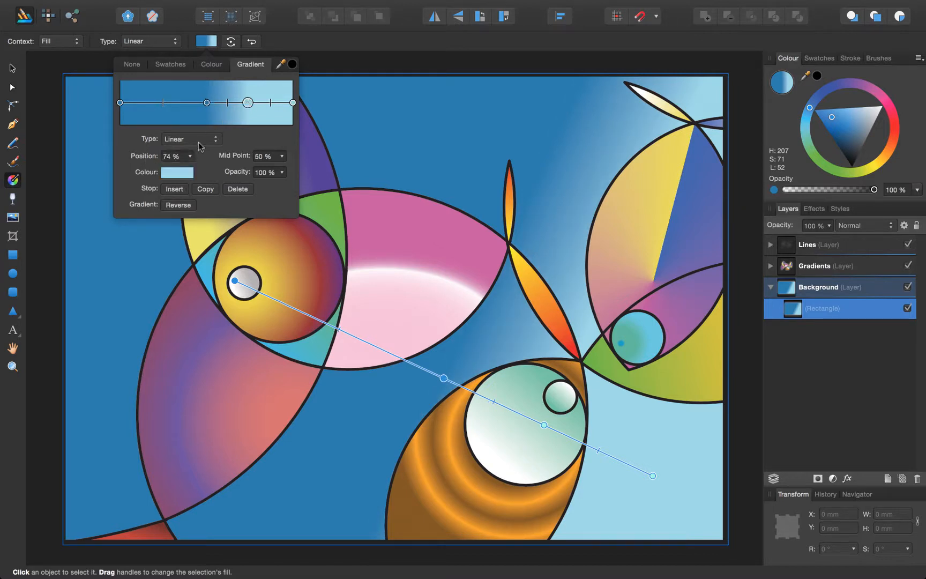
{"action": "left_click", "coordinate": [183, 156]}
{"action": "type", "text": "60"}
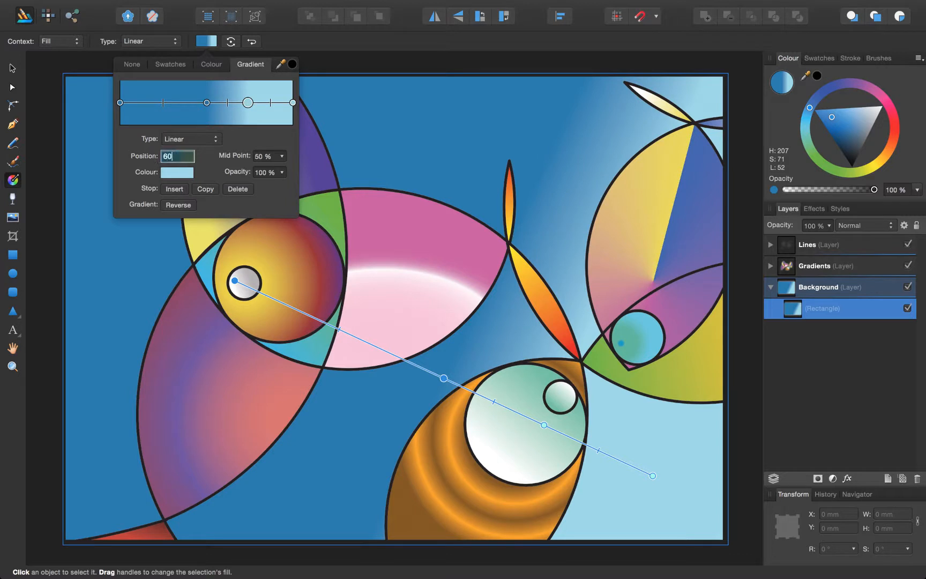
{"action": "key", "text": "Return"}
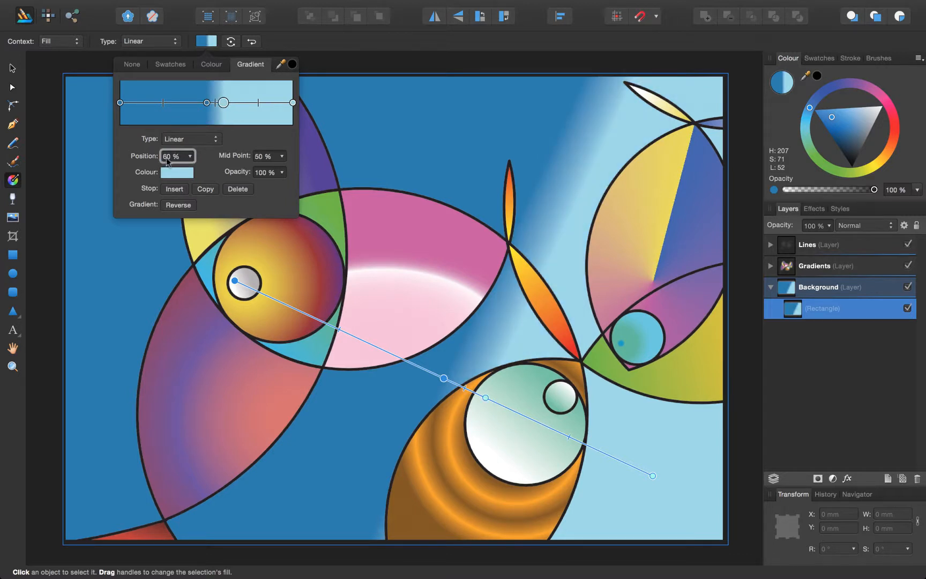
Copy the light blue stop at 60% and set the copied stop's position to 40%
{"action": "left_click", "coordinate": [205, 189]}
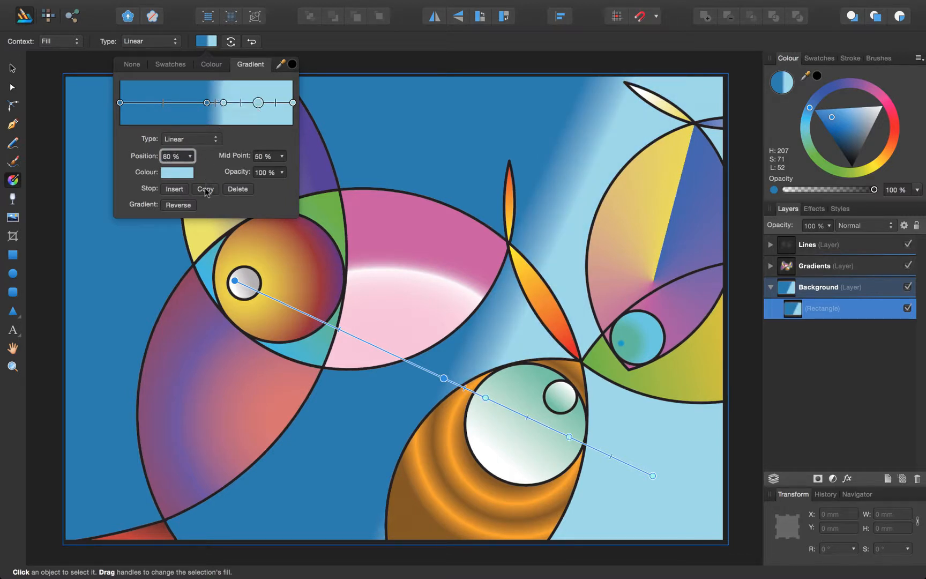
{"action": "left_click", "coordinate": [177, 157]}
{"action": "type", "text": "40"}
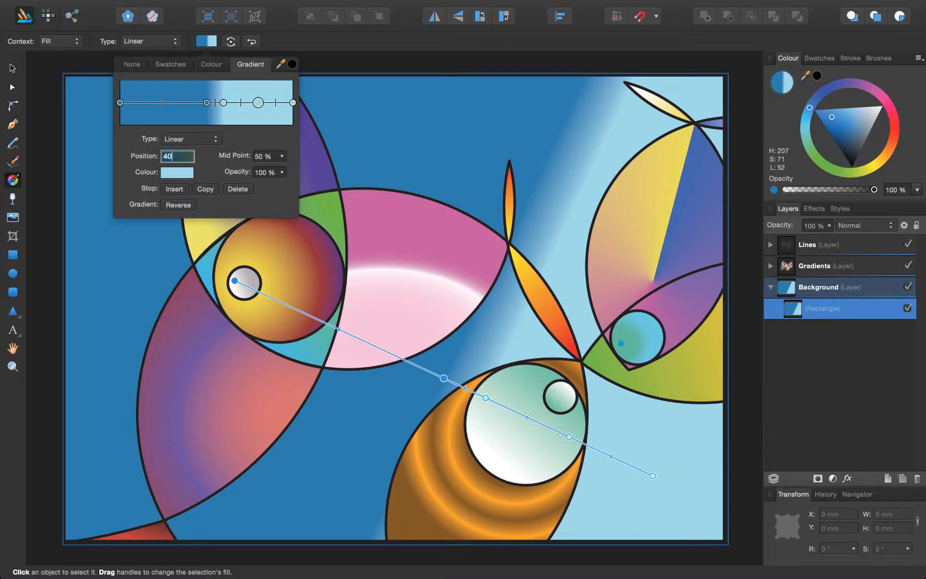
{"action": "key", "text": "Return"}
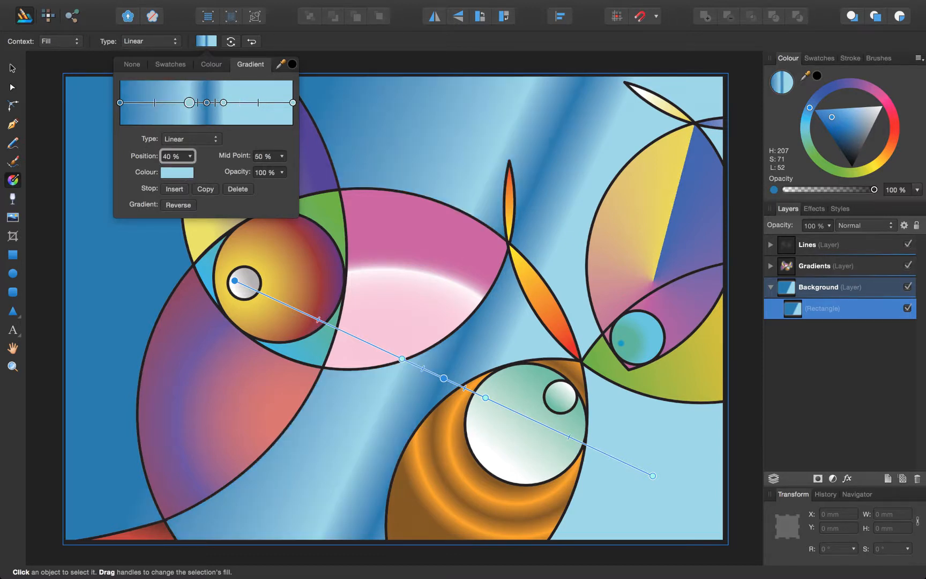
Copy the dark blue stop at 50% and set the copied stop's position to 70%
{"action": "left_click", "coordinate": [206, 102]}
{"action": "left_click", "coordinate": [205, 188]}
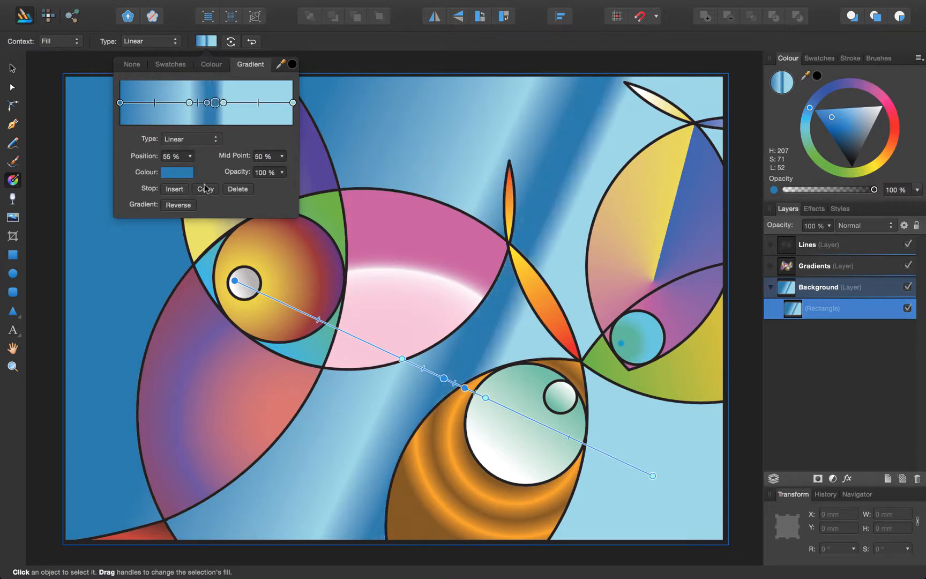
{"action": "left_click", "coordinate": [182, 157]}
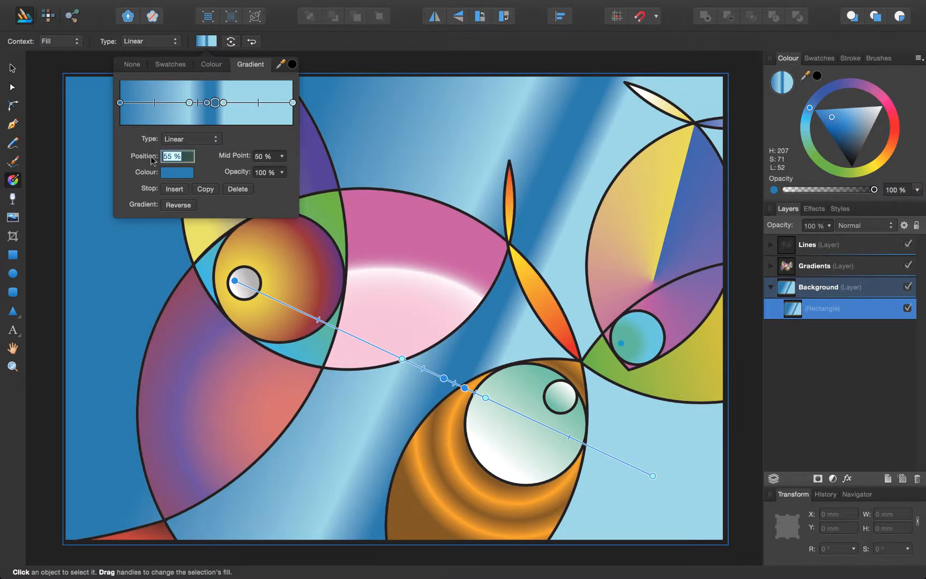
{"action": "type", "text": "70"}
{"action": "key", "text": "Return"}
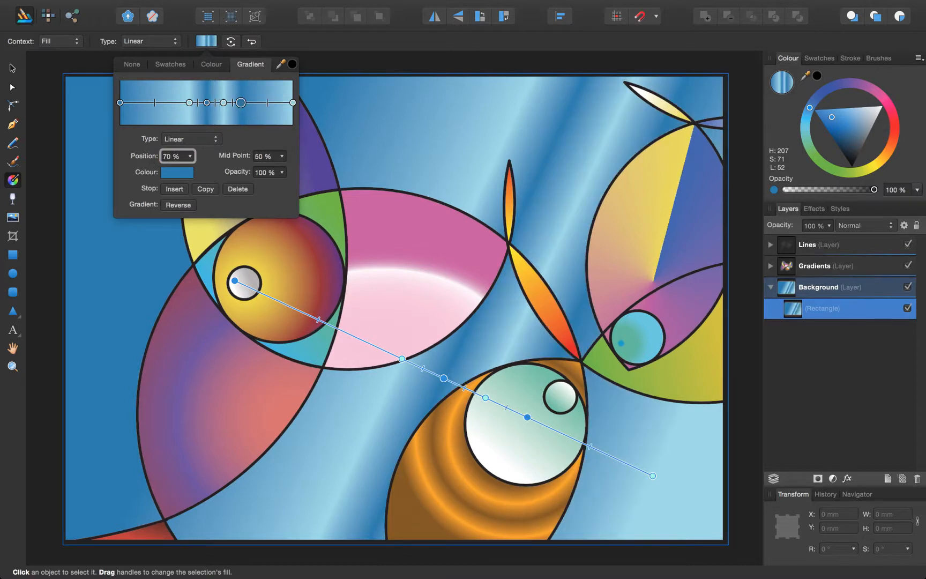
Copy the dark blue stop at 70% and set the copied stop's position to 30%
{"action": "left_click", "coordinate": [208, 189]}
{"action": "left_click_drag", "start_coordinate": [188, 156], "coordinate": [159, 160]}
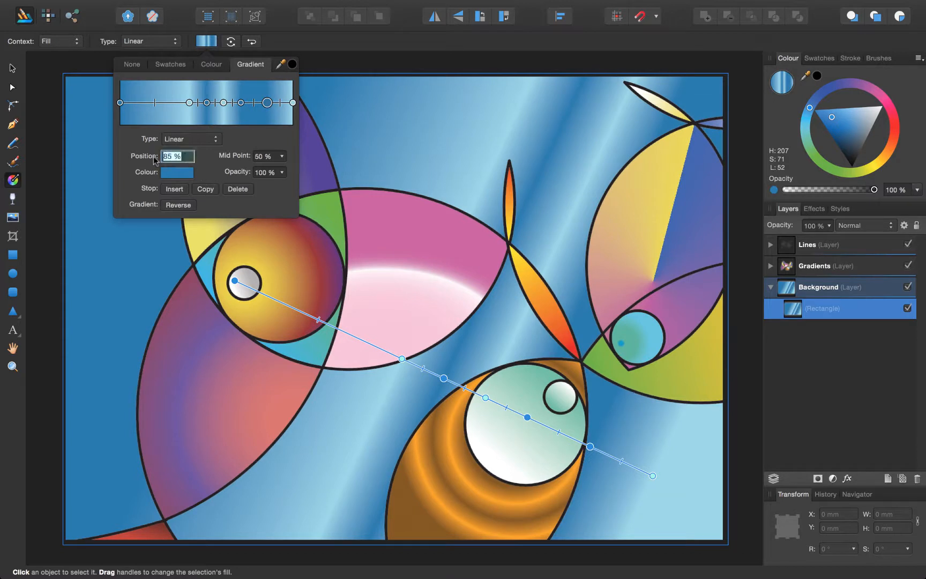
{"action": "type", "text": "30"}
{"action": "key", "text": "Return"}
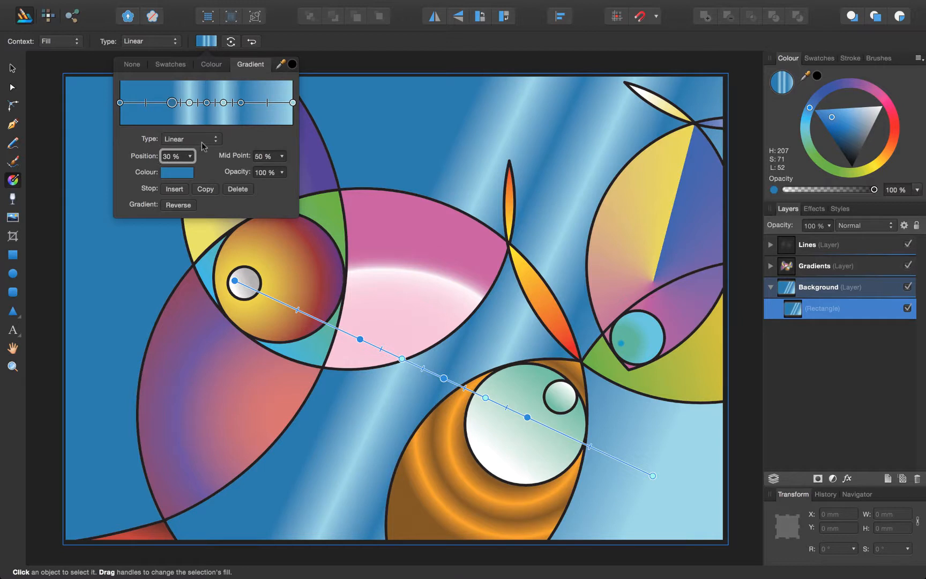
Set the gradient's end stop to the dark blue sampled from the background artwork and deselect the rectangle
{"action": "left_click", "coordinate": [293, 103]}
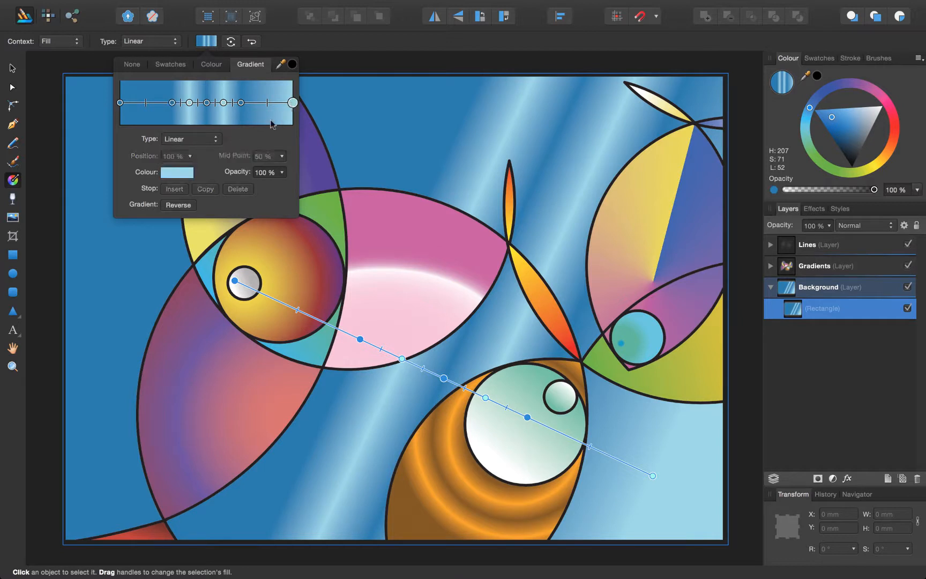
{"action": "left_click", "coordinate": [178, 172]}
{"action": "left_click_drag", "start_coordinate": [278, 191], "coordinate": [94, 107]}
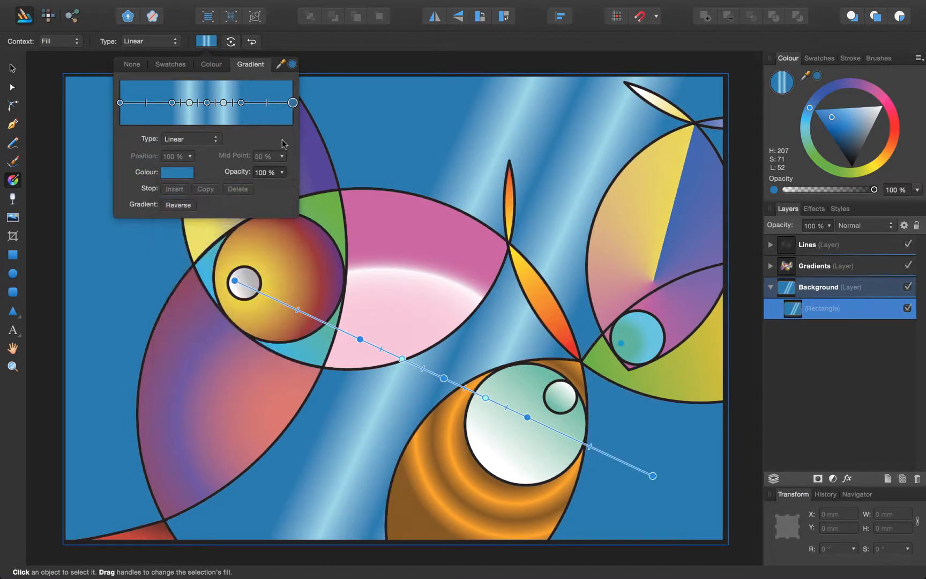
{"action": "key", "text": "Escape"}
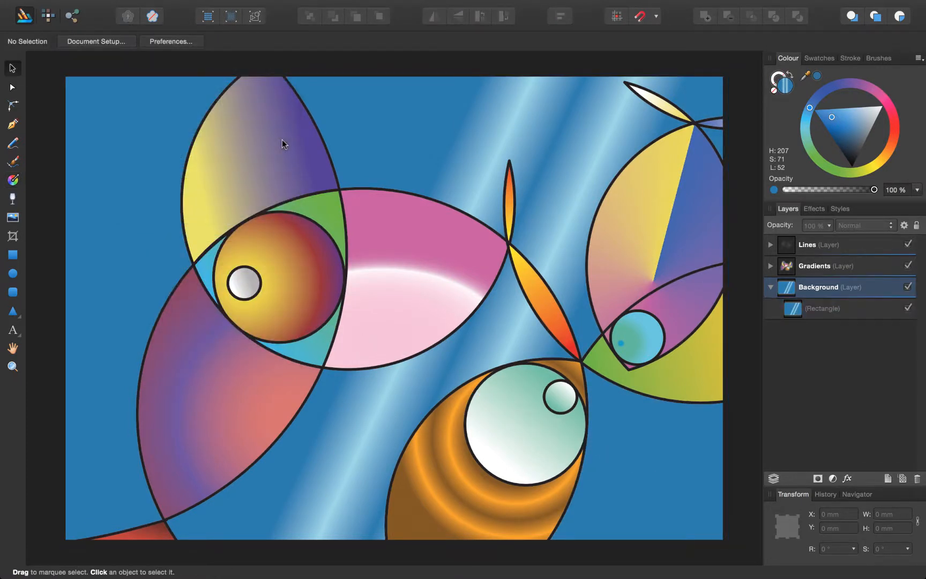